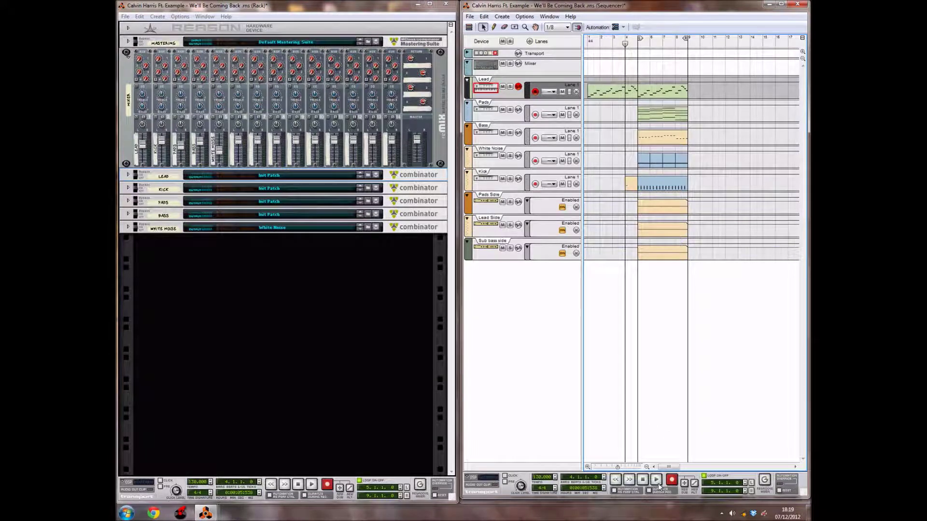
- Play and stop the example song, then close it without saving so Document 1 opens
{"action": "left_click", "coordinate": [658, 483]}
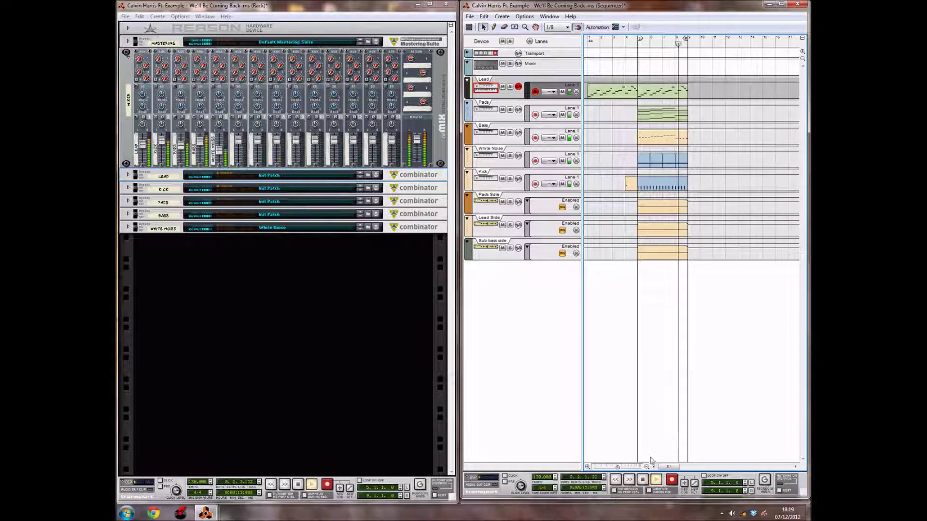
{"action": "left_click", "coordinate": [644, 481]}
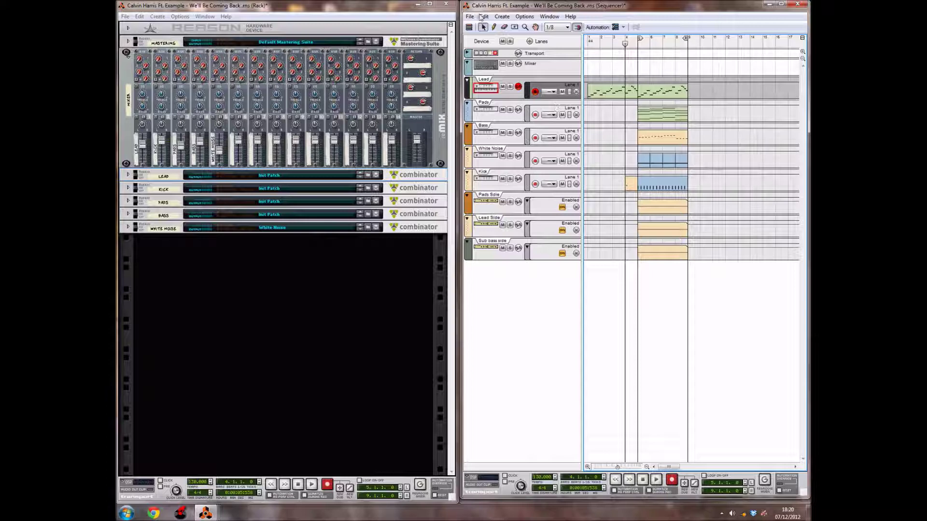
{"action": "left_click", "coordinate": [445, 4]}
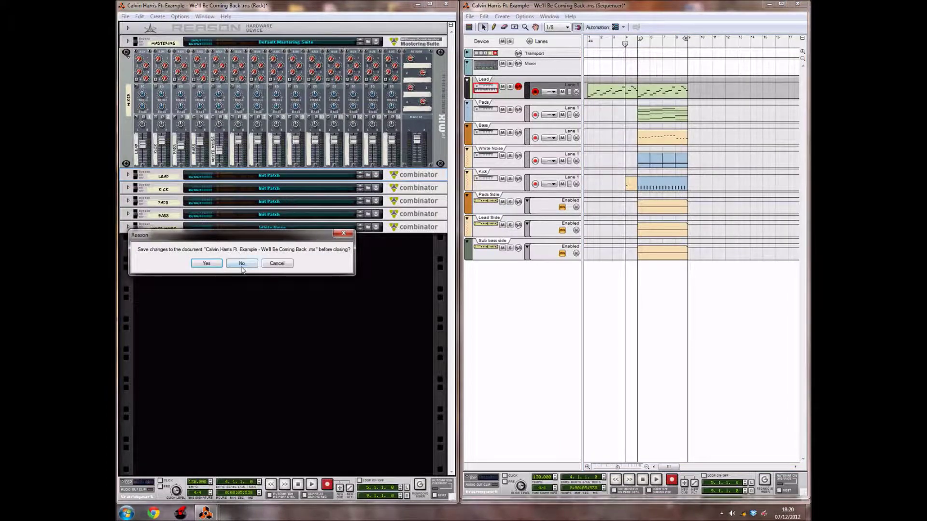
{"action": "left_click", "coordinate": [242, 264]}
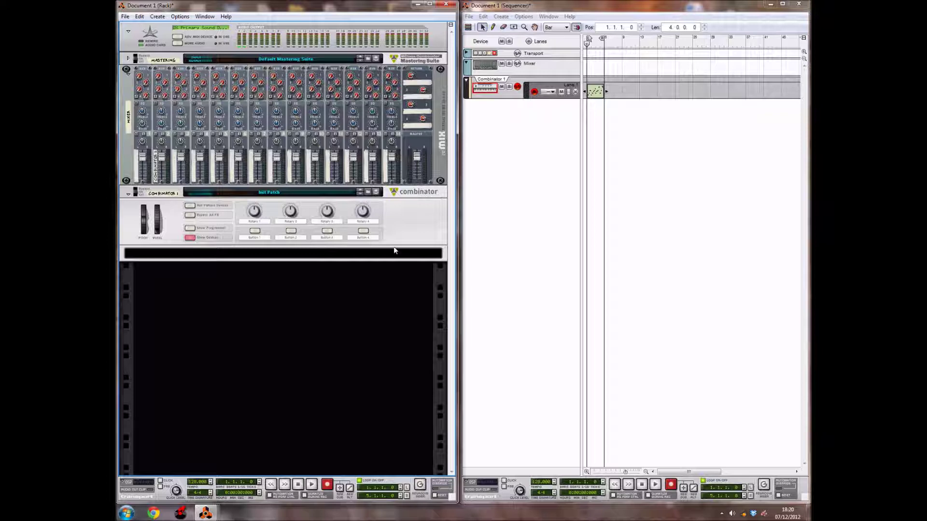
{"action": "right_click", "coordinate": [307, 256]}
- Create a Thor Polysonic Synthesizer in Combinator 1, show its programmer and initialize its patch
{"action": "mouse_move", "coordinate": [354, 388]}
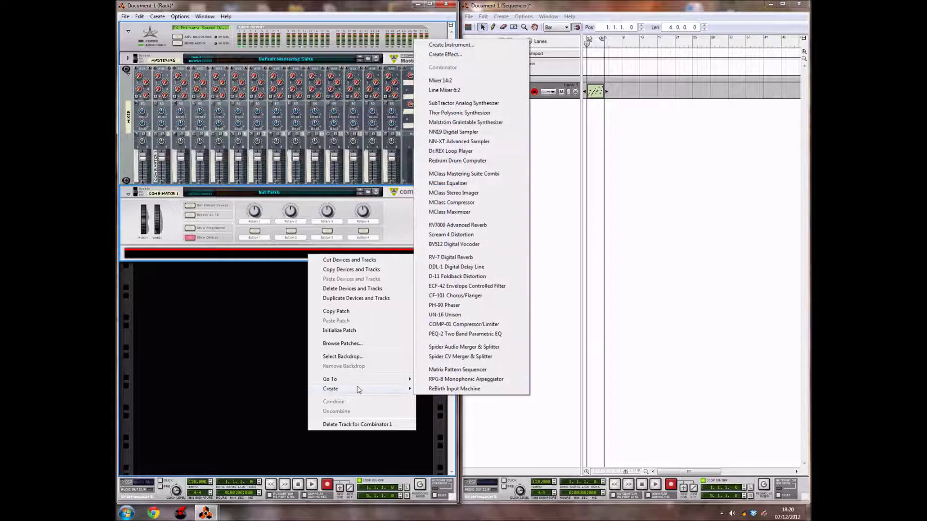
{"action": "left_click", "coordinate": [478, 116]}
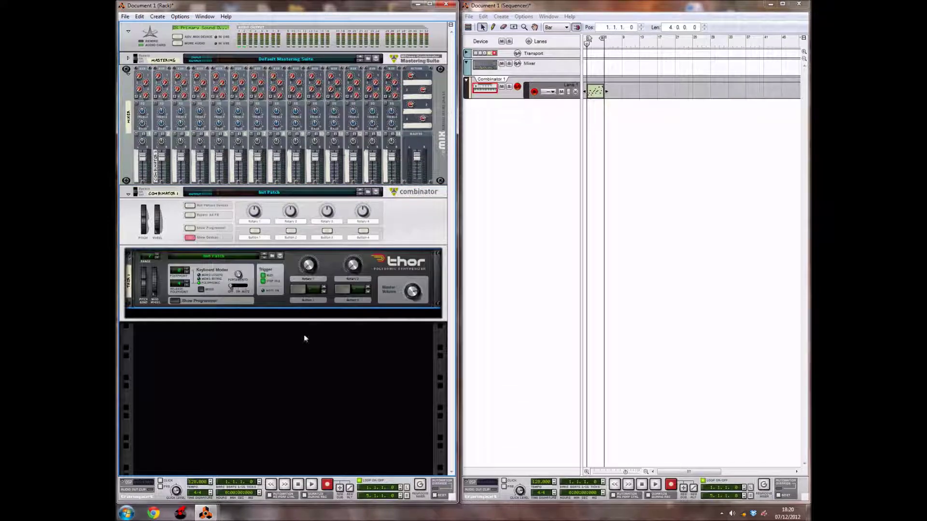
{"action": "left_click", "coordinate": [177, 300]}
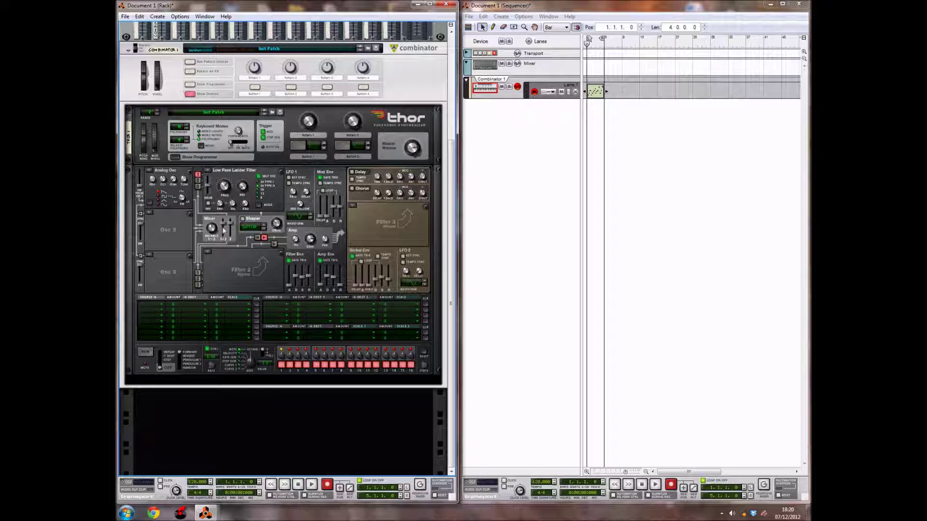
{"action": "mouse_move", "coordinate": [306, 240]}
{"action": "right_click", "coordinate": [265, 263]}
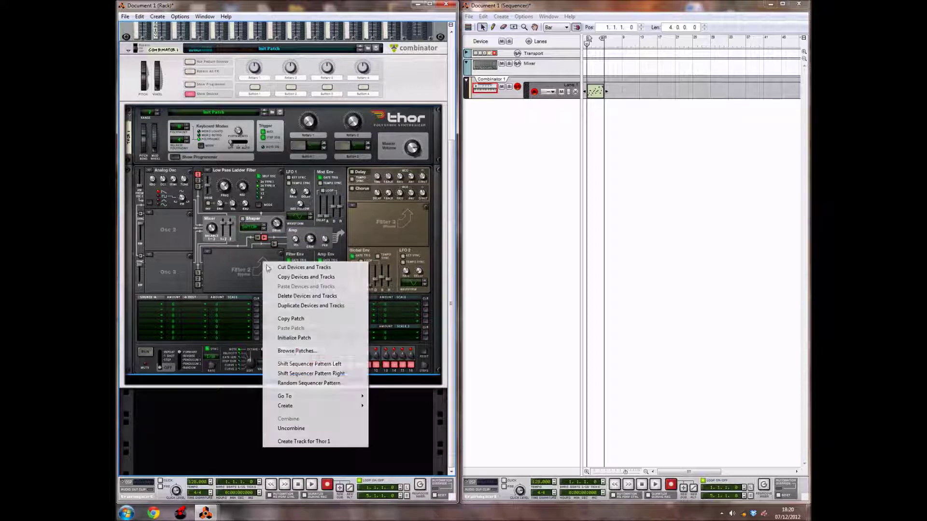
{"action": "left_click", "coordinate": [288, 339]}
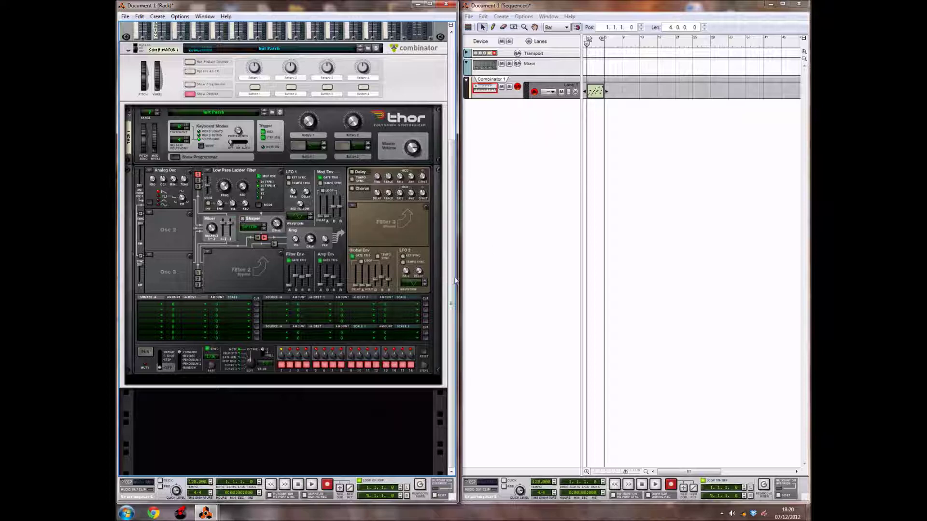
{"action": "left_click", "coordinate": [266, 294]}
- Set Thor's Osc 1 to Wavetable, Osc 2 to Analog and Osc 3 to Wavetable
{"action": "left_click", "coordinate": [336, 430]}
{"action": "left_click", "coordinate": [153, 173]}
{"action": "left_click", "coordinate": [177, 214]}
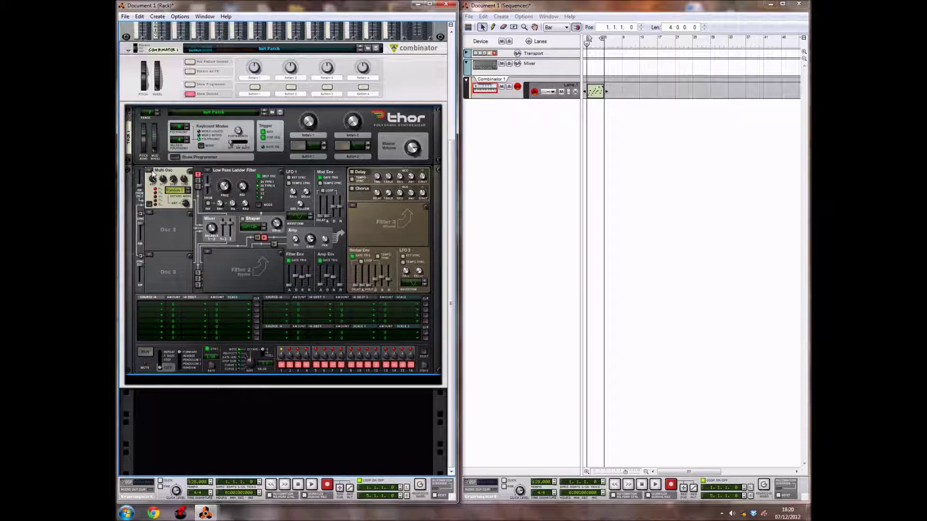
{"action": "left_click", "coordinate": [153, 172]}
{"action": "left_click", "coordinate": [162, 187]}
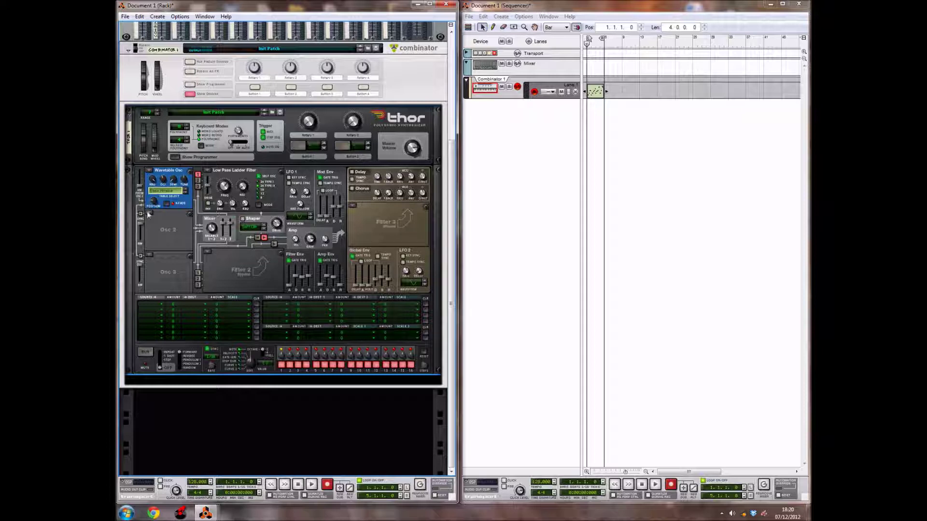
{"action": "left_click", "coordinate": [149, 214]}
{"action": "left_click", "coordinate": [168, 216]}
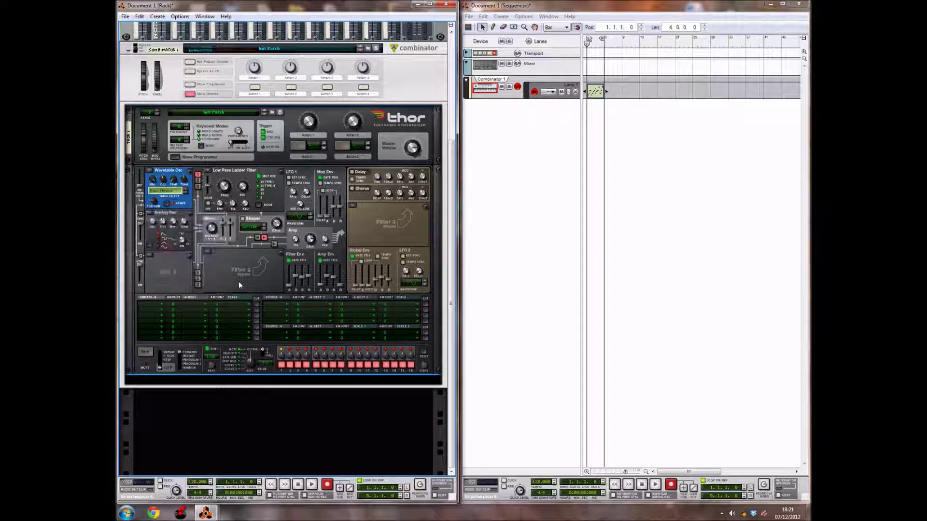
{"action": "left_click", "coordinate": [149, 256]}
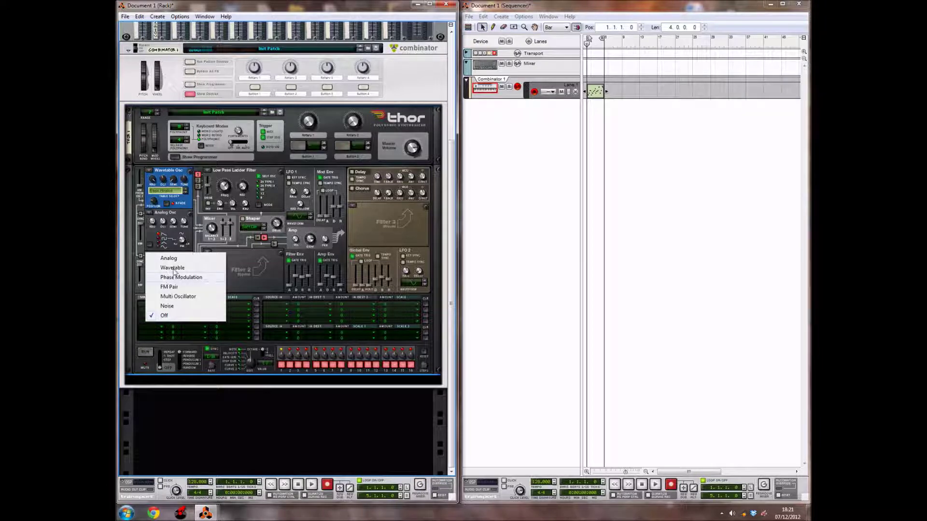
{"action": "left_click", "coordinate": [171, 268]}
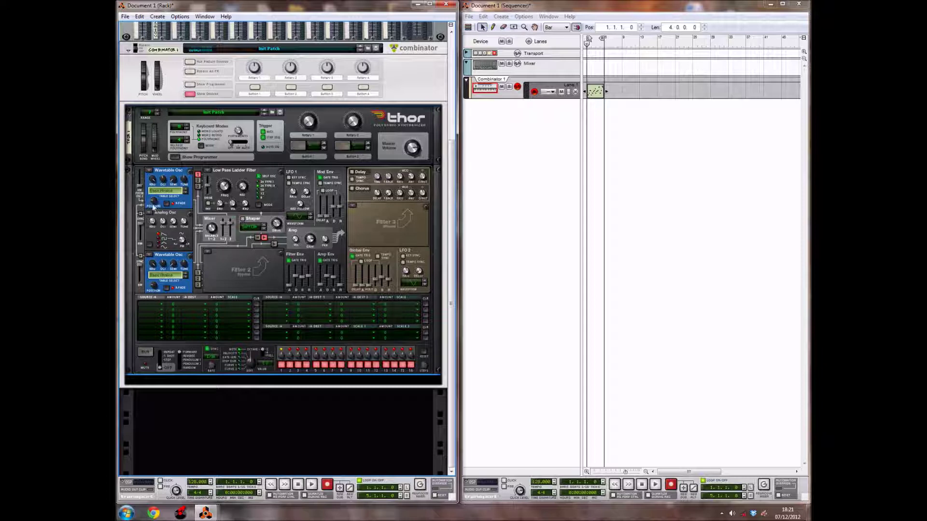
{"action": "left_click_drag", "start_coordinate": [153, 206], "coordinate": [134, 199]}
- Set Osc 1 position to 68 and Osc 3 to 66, and route Osc 2 and 3 into Filter 1
{"action": "left_click_drag", "start_coordinate": [129, 194], "coordinate": [130, 194]}
{"action": "left_click_drag", "start_coordinate": [160, 281], "coordinate": [161, 282]}
{"action": "left_click", "coordinate": [197, 179]}
{"action": "left_click", "coordinate": [197, 185]}
{"action": "mouse_move", "coordinate": [211, 229]}
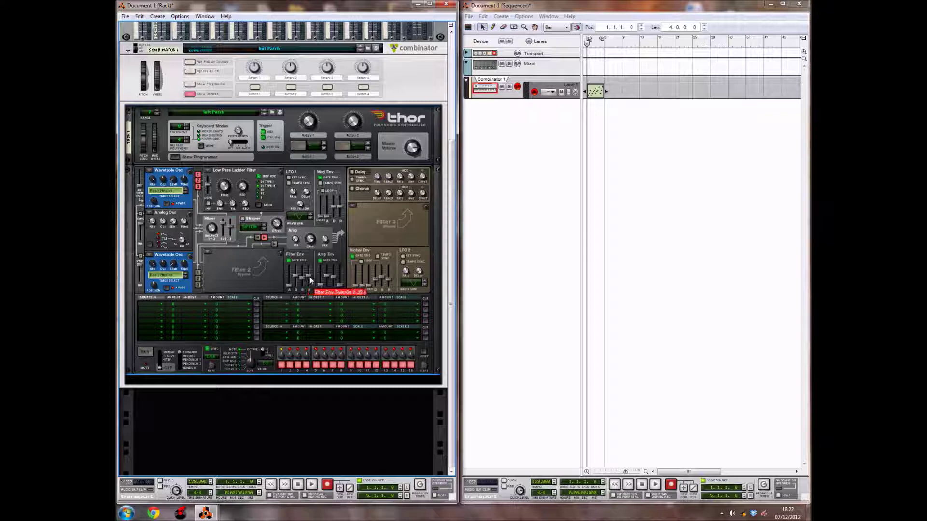
- Shorten filter envelope release and amp decay to about 3.35 s, and raise amp sustain to -9.8 dB
{"action": "left_click_drag", "start_coordinate": [309, 279], "coordinate": [309, 281]}
{"action": "left_click_drag", "start_coordinate": [328, 277], "coordinate": [329, 278]}
{"action": "left_click_drag", "start_coordinate": [334, 280], "coordinate": [334, 271]}
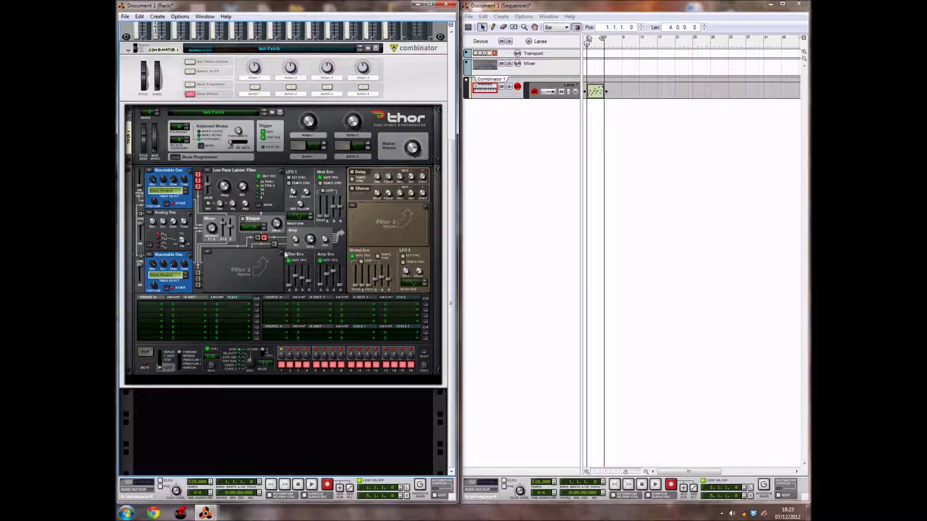
{"action": "right_click", "coordinate": [259, 279]}
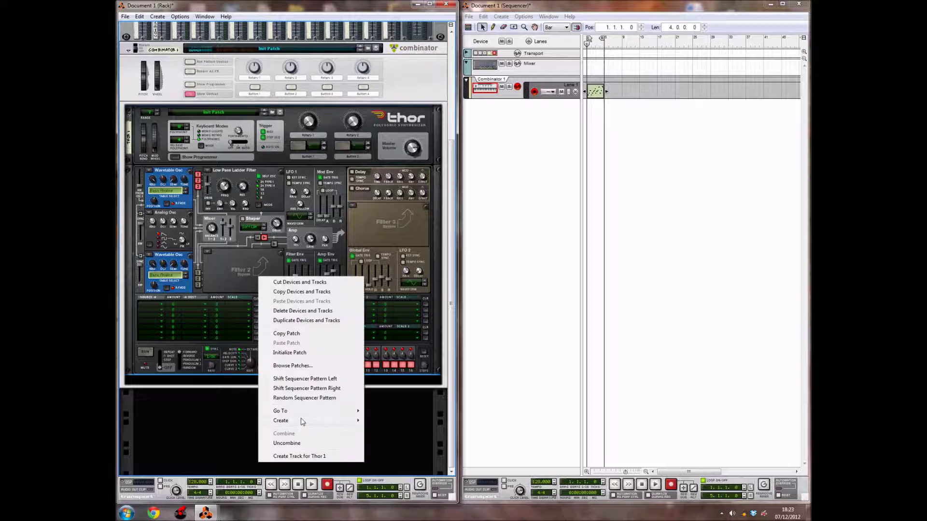
- Add an MClass Equalizer below Thor and enable its low cut, low shelf and both parametric bands
{"action": "mouse_move", "coordinate": [304, 420]}
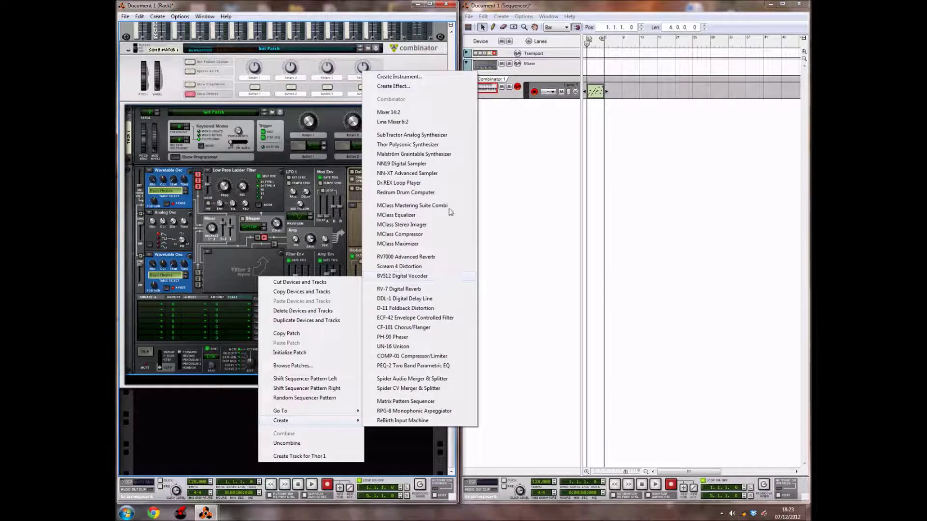
{"action": "left_click", "coordinate": [389, 217]}
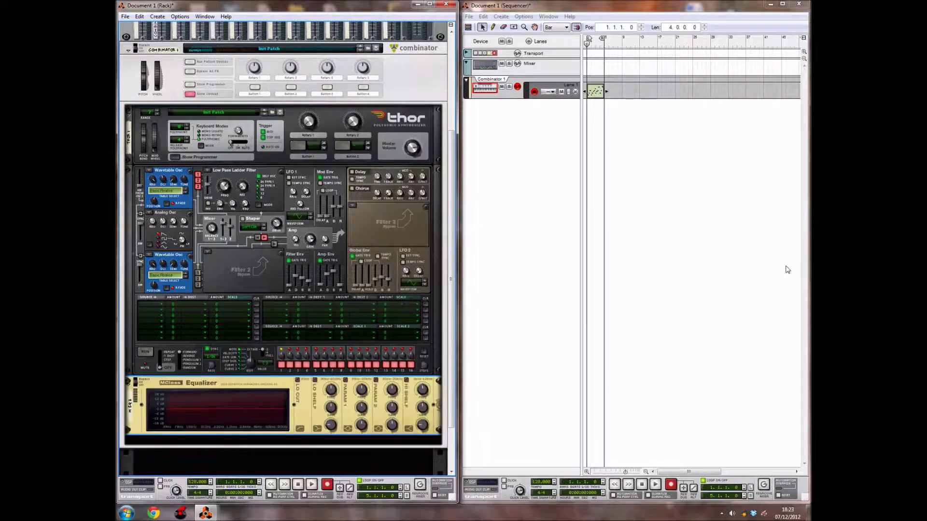
{"action": "scroll", "coordinate": [287, 241], "scroll_direction": "down", "scroll_amount": 2}
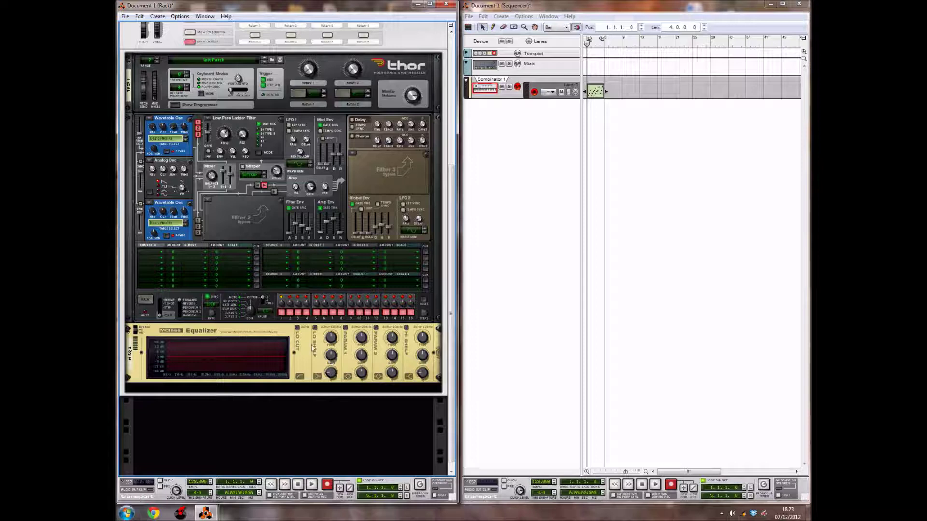
{"action": "left_click", "coordinate": [297, 328]}
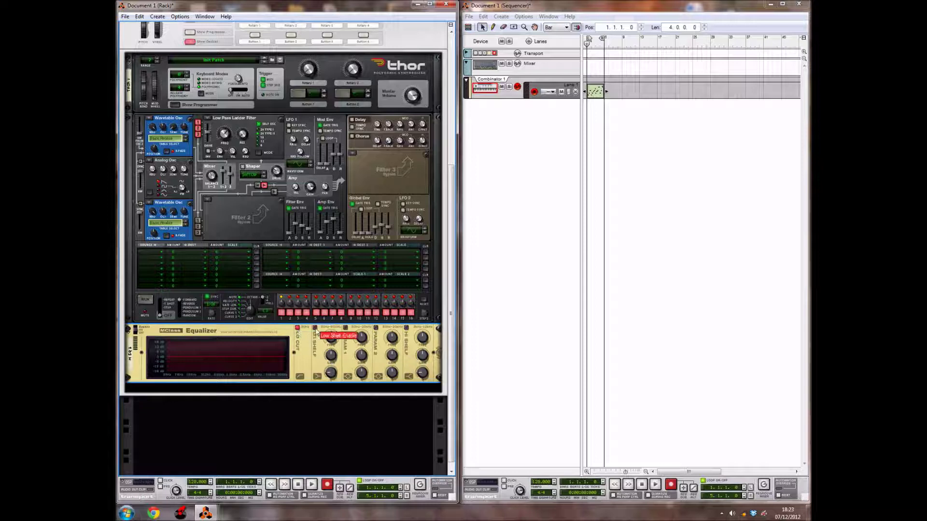
{"action": "left_click", "coordinate": [315, 328]}
{"action": "left_click", "coordinate": [345, 329]}
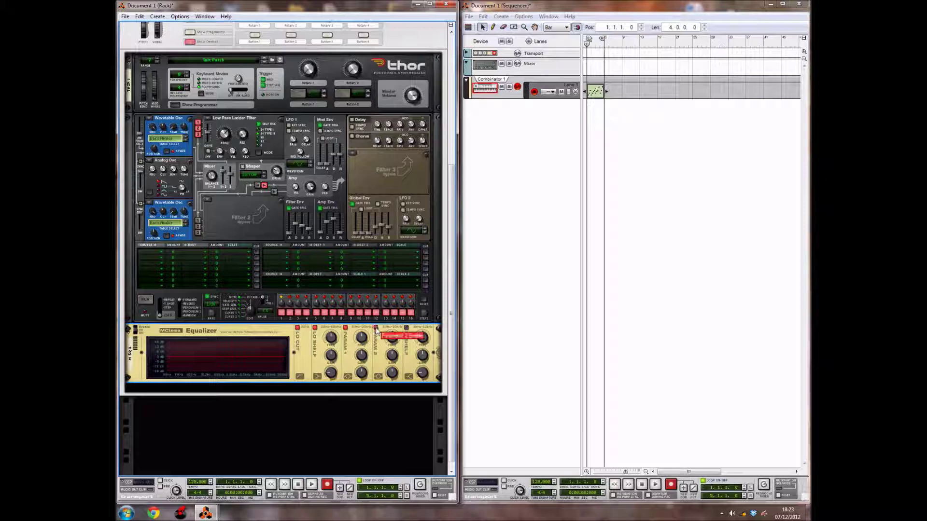
{"action": "left_click", "coordinate": [376, 329]}
{"action": "left_click", "coordinate": [325, 437]}
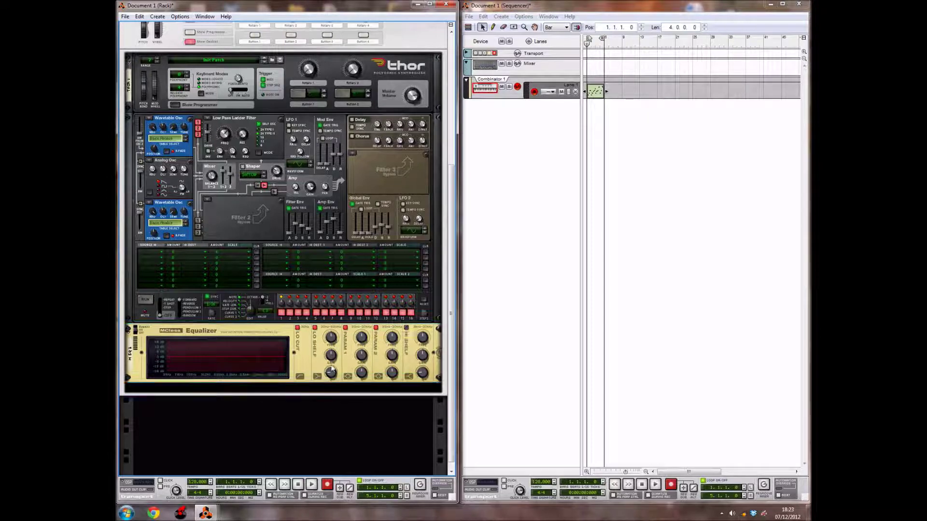
- Set the low shelf to about 60.7 Hz and -9.7 dB, and band 1 to 70.7 Hz with adjusted Q
{"action": "left_click", "coordinate": [333, 340]}
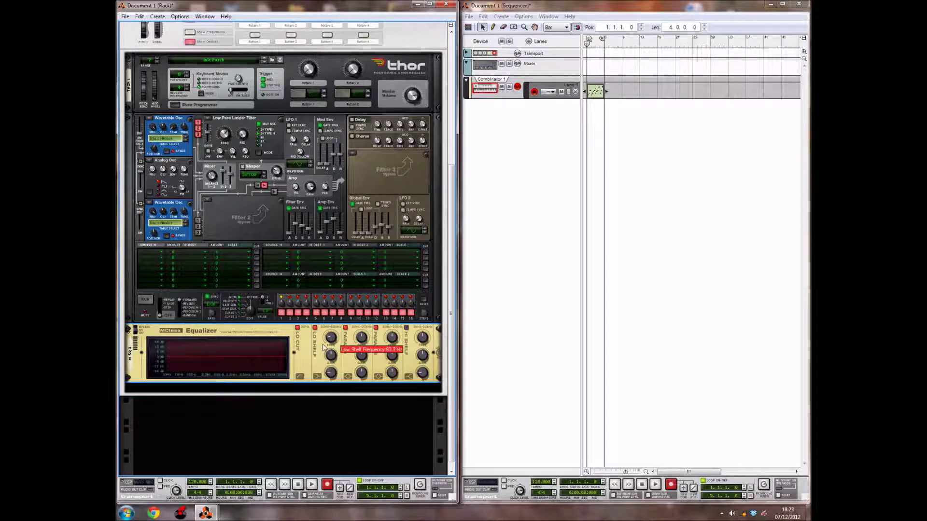
{"action": "left_click_drag", "start_coordinate": [323, 347], "coordinate": [324, 347]}
{"action": "left_click_drag", "start_coordinate": [333, 368], "coordinate": [329, 363]}
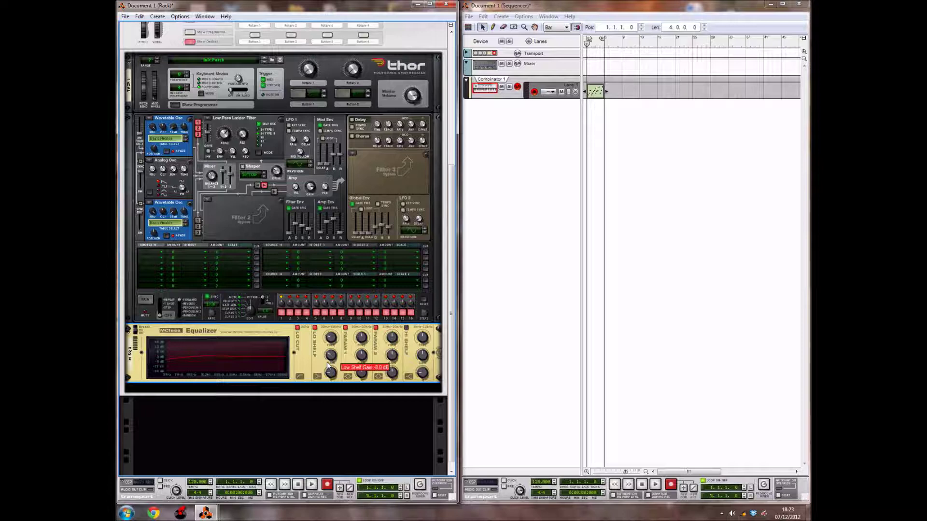
{"action": "left_click_drag", "start_coordinate": [327, 365], "coordinate": [327, 367]}
{"action": "left_click_drag", "start_coordinate": [328, 368], "coordinate": [330, 370]}
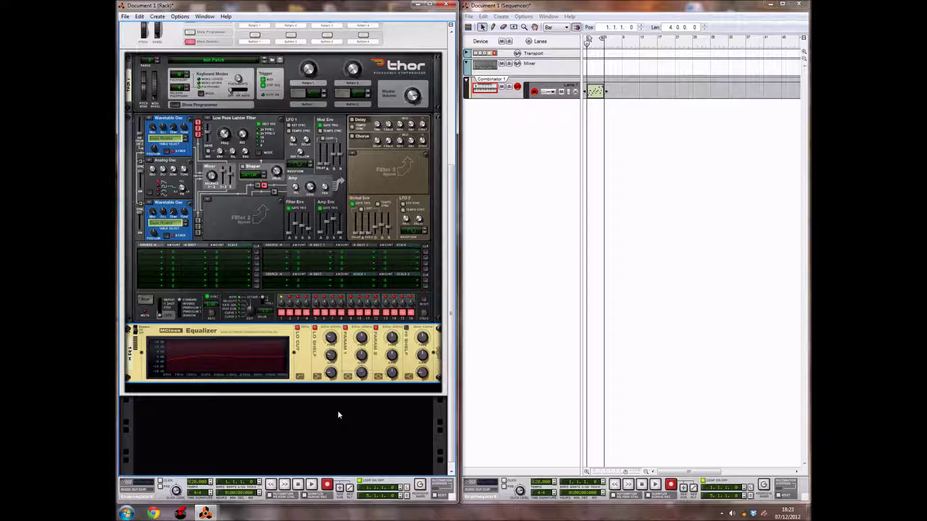
{"action": "left_click", "coordinate": [331, 378]}
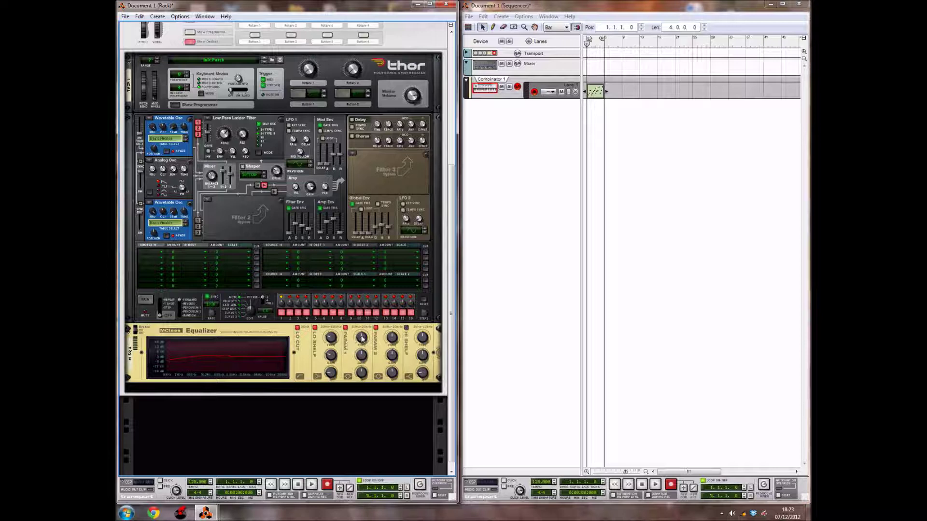
{"action": "left_click_drag", "start_coordinate": [360, 339], "coordinate": [347, 348]}
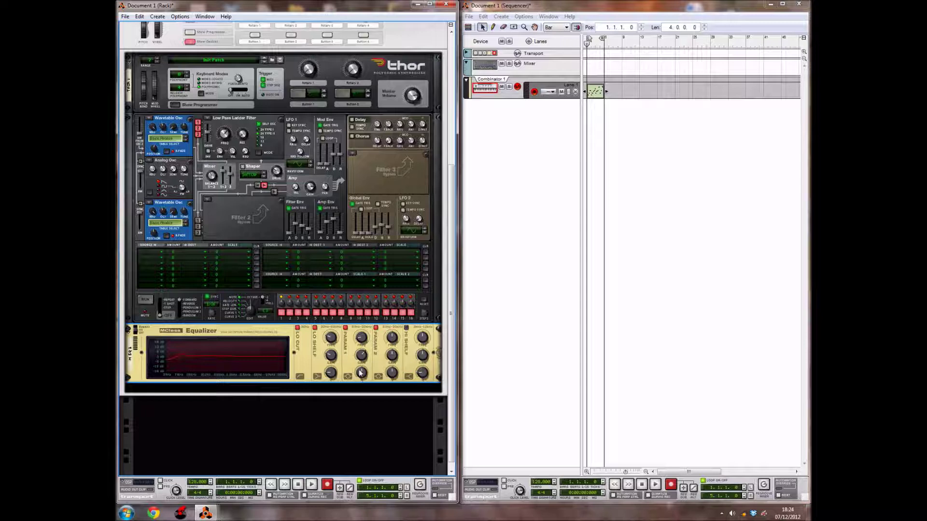
{"action": "left_click_drag", "start_coordinate": [360, 372], "coordinate": [358, 375]}
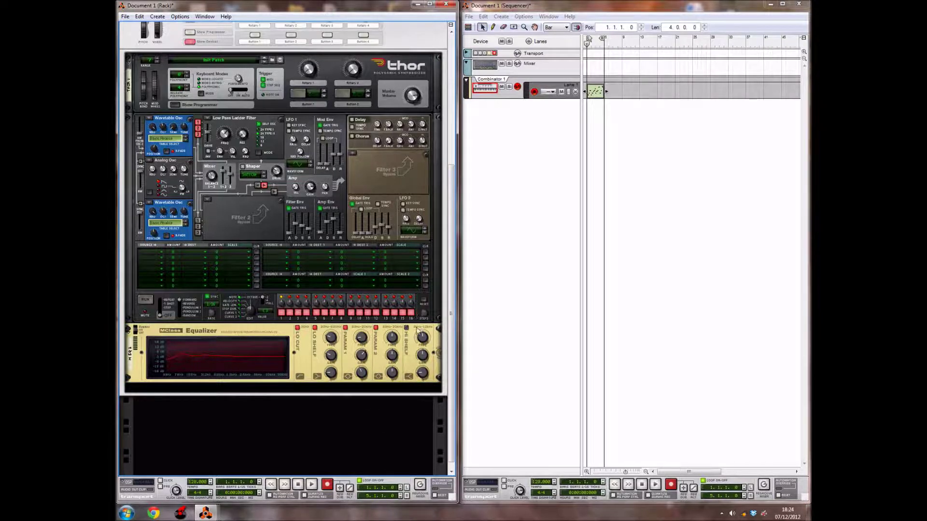
- Raise the second band to 5.637 kHz, boost its gain to about 8.3 dB and adjust its Q
{"action": "left_click", "coordinate": [392, 340]}
{"action": "left_click_drag", "start_coordinate": [392, 342], "coordinate": [379, 320]}
{"action": "left_click", "coordinate": [377, 313]}
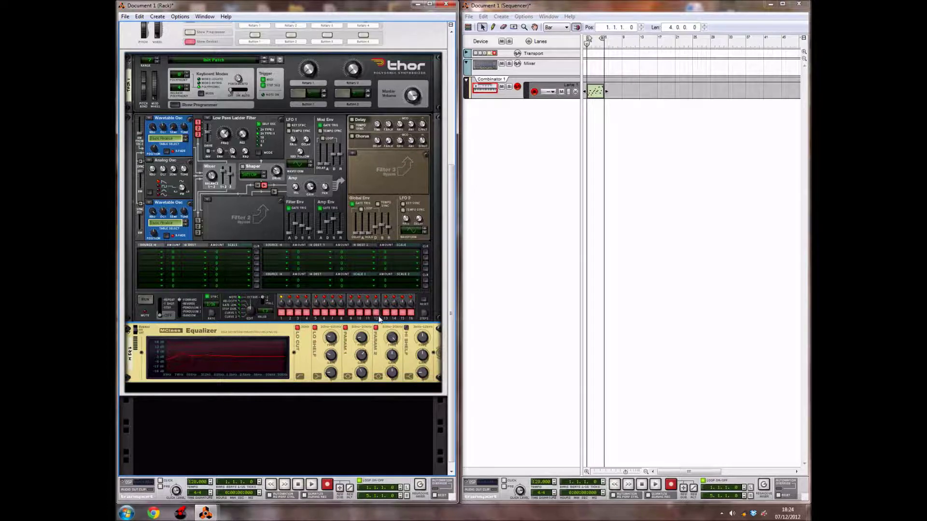
{"action": "left_click_drag", "start_coordinate": [381, 358], "coordinate": [389, 387]}
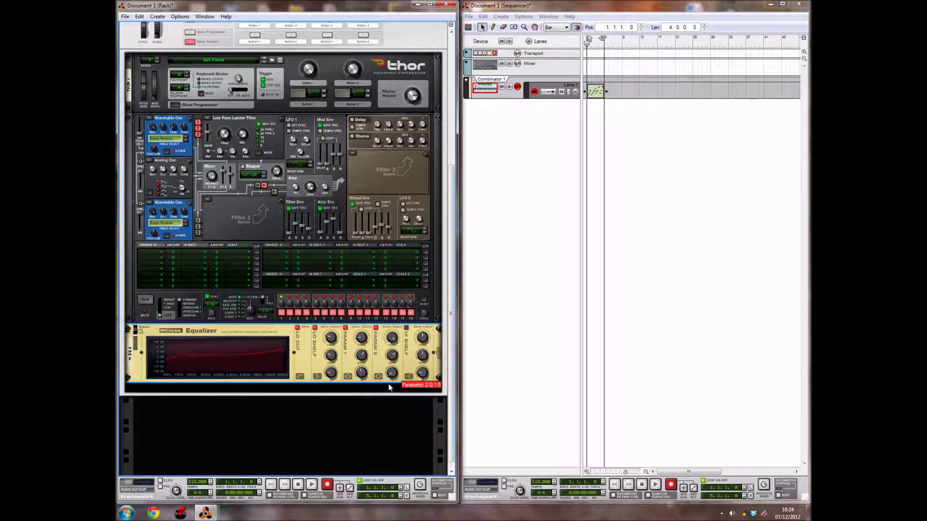
{"action": "left_click_drag", "start_coordinate": [389, 386], "coordinate": [389, 386]}
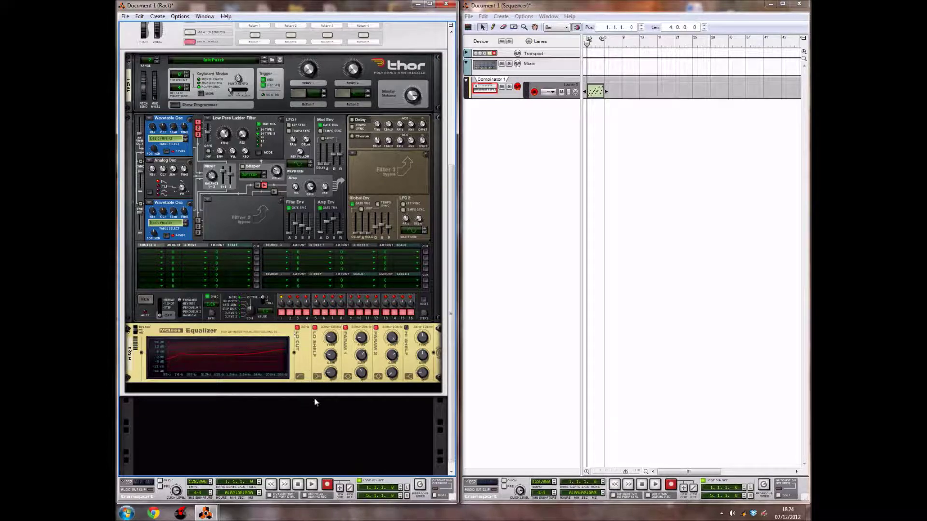
{"action": "scroll", "coordinate": [329, 411], "scroll_direction": "down", "scroll_amount": 1}
- Add an RV-7 Digital Reverb below the equalizer
{"action": "right_click", "coordinate": [314, 370]}
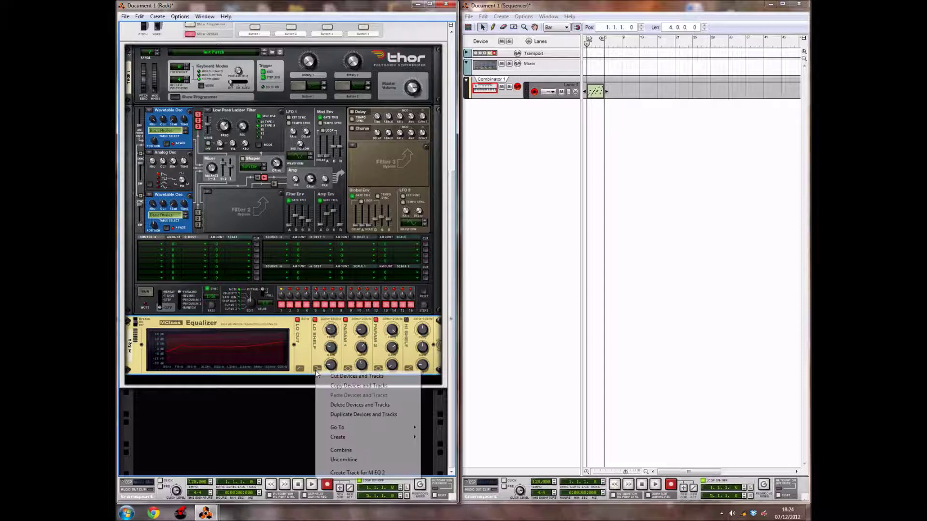
{"action": "mouse_move", "coordinate": [363, 438]}
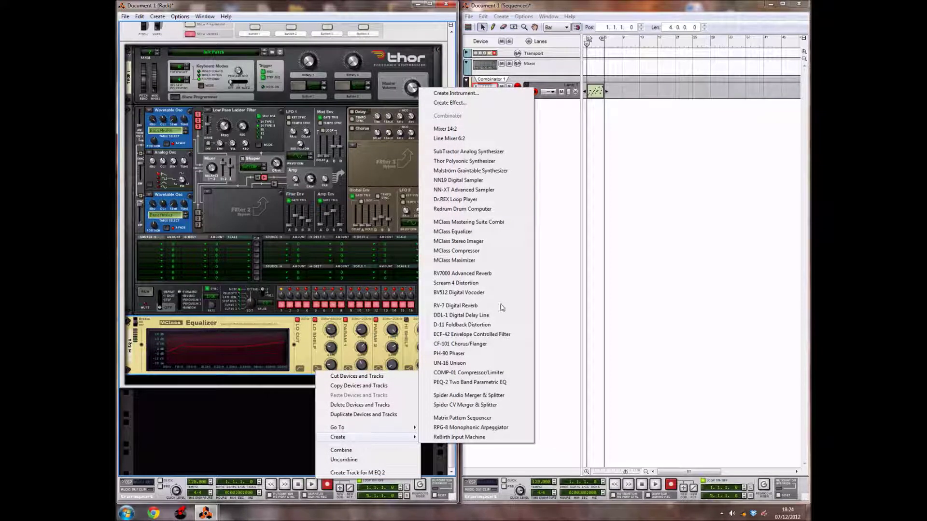
{"action": "left_click", "coordinate": [446, 309]}
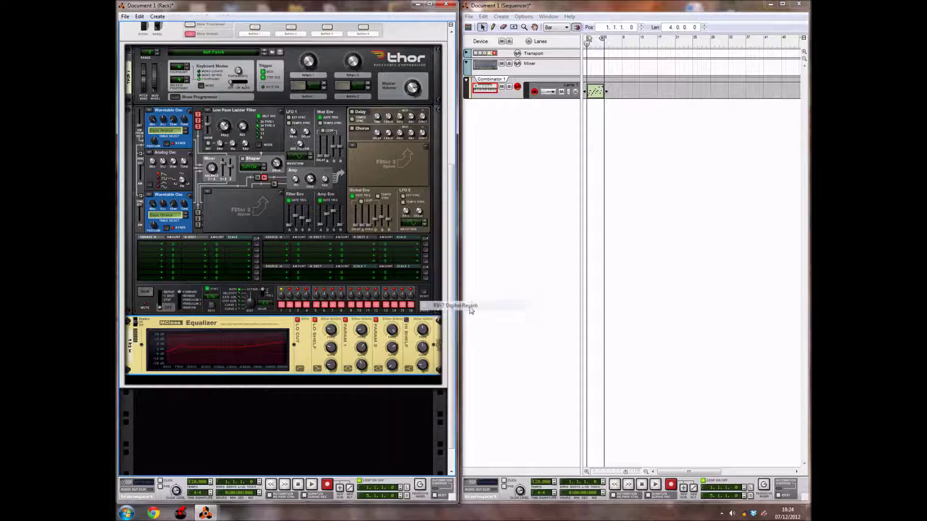
{"action": "scroll", "coordinate": [327, 419], "scroll_direction": "down", "scroll_amount": 1}
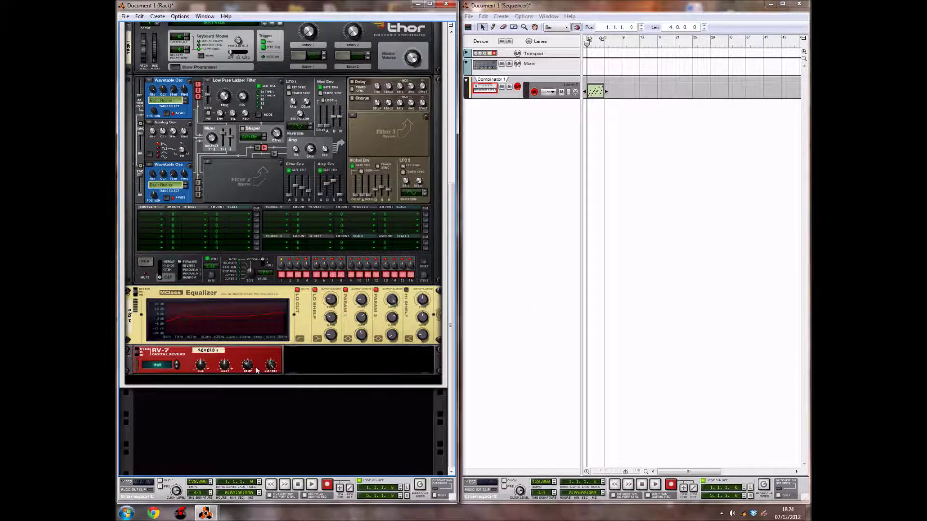
- Set the RV-7 size to 34, decay to 12 and dry/wet to 12
{"action": "left_click", "coordinate": [200, 367]}
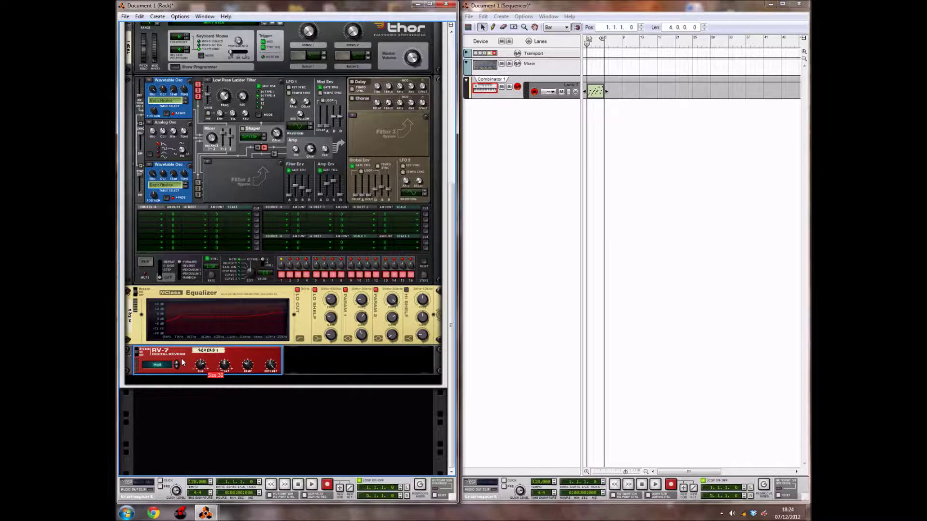
{"action": "left_click", "coordinate": [247, 408]}
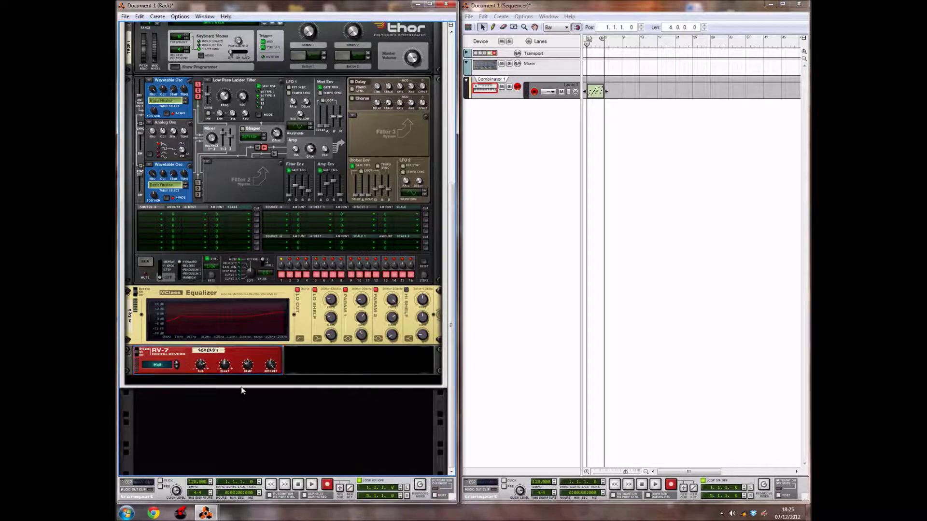
{"action": "left_click", "coordinate": [222, 371]}
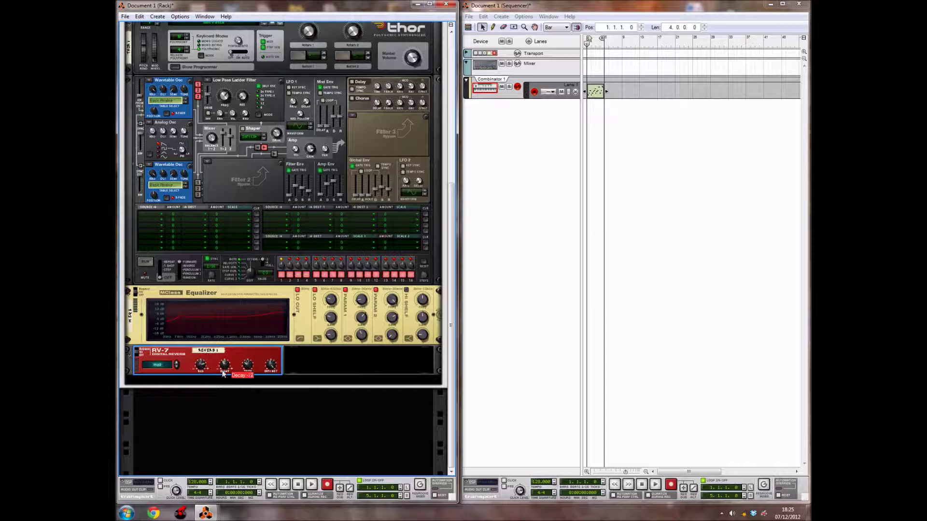
{"action": "left_click", "coordinate": [264, 420]}
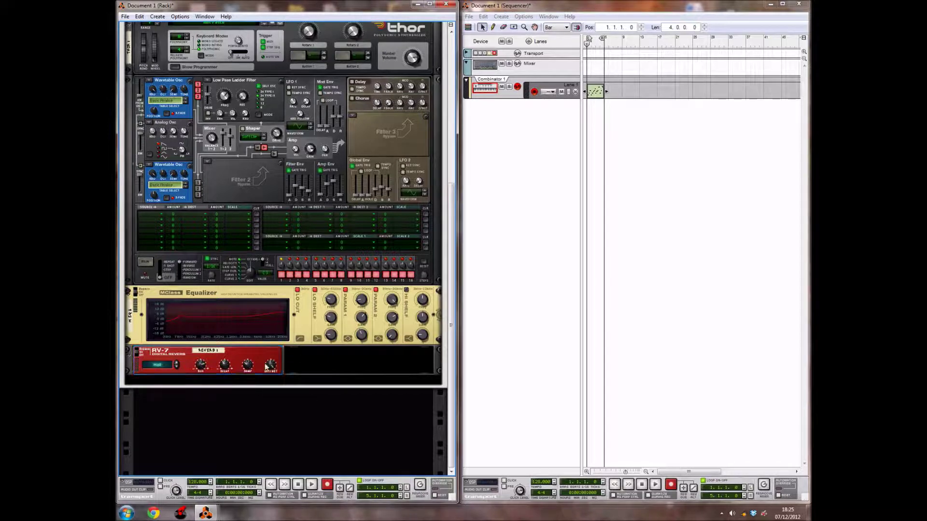
{"action": "left_click_drag", "start_coordinate": [270, 366], "coordinate": [244, 394]}
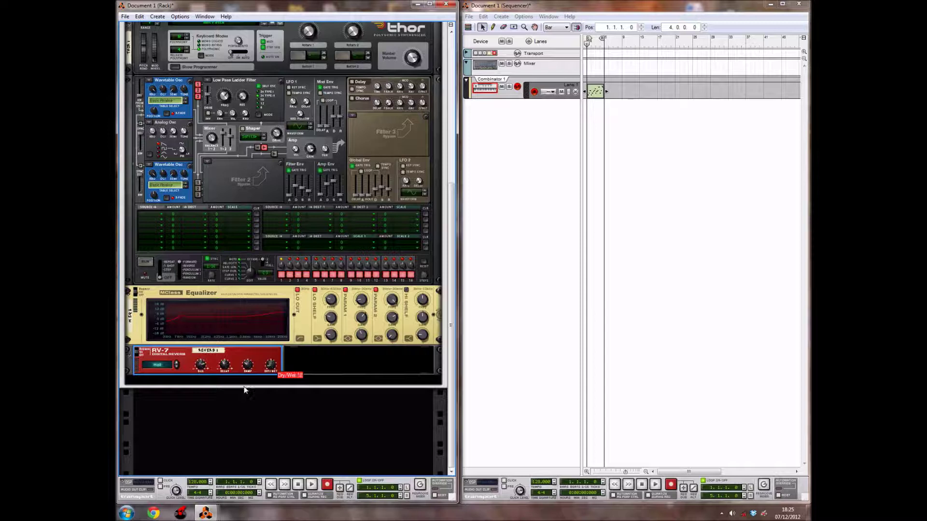
{"action": "left_click", "coordinate": [263, 408]}
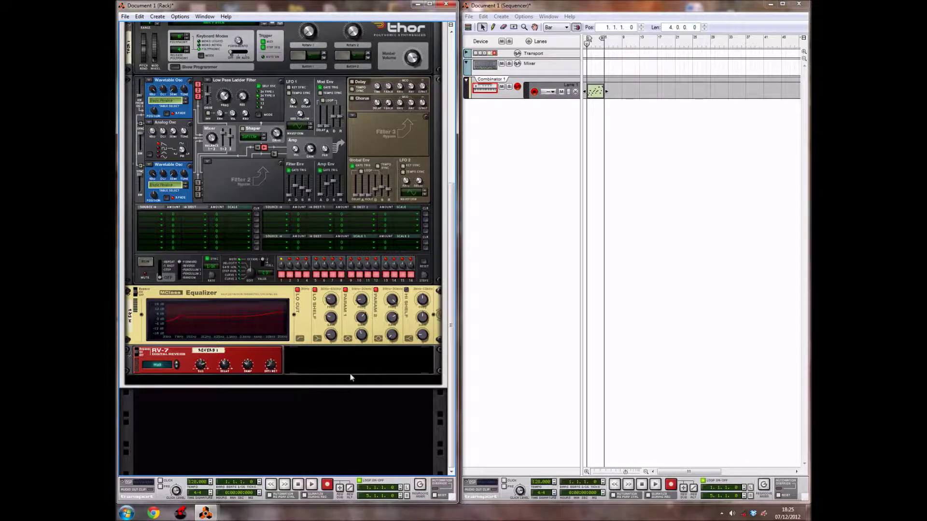
- Add an RV7000 Advanced Reverb below the RV-7
{"action": "right_click", "coordinate": [261, 371]}
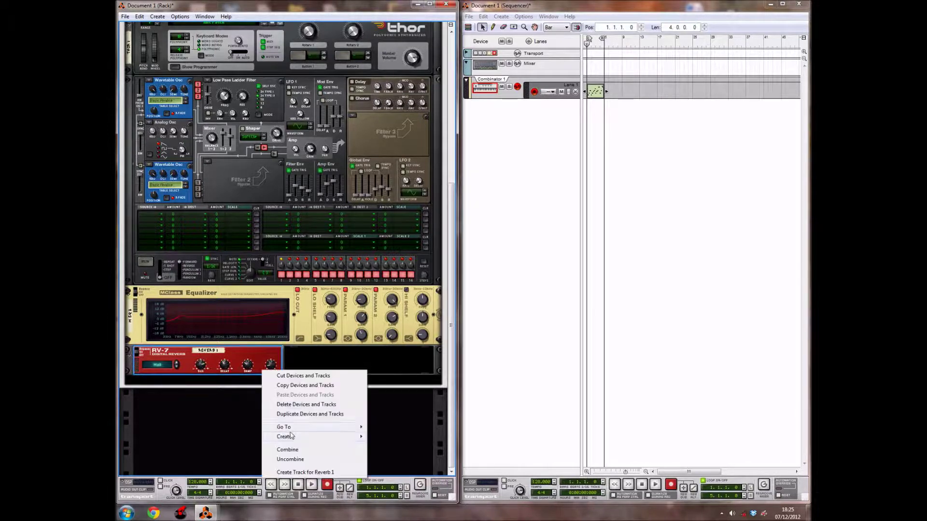
{"action": "mouse_move", "coordinate": [292, 437]}
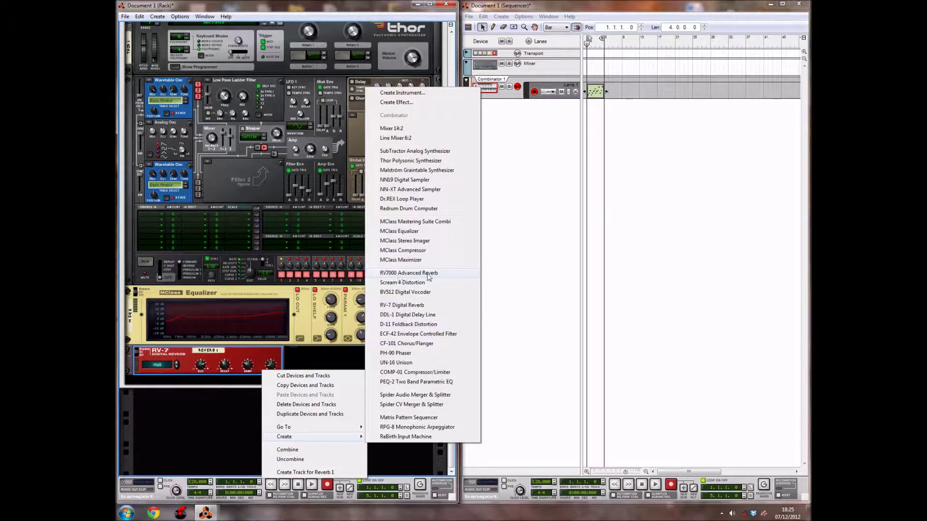
{"action": "left_click", "coordinate": [410, 273]}
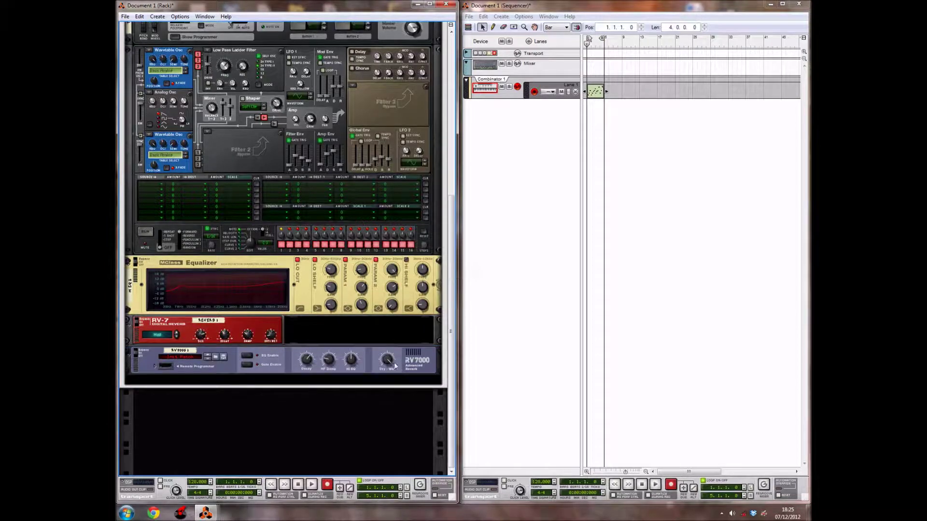
- Set the RV7000 decay to 28 and lower its dry/wet mix to 14
{"action": "left_click_drag", "start_coordinate": [308, 365], "coordinate": [310, 376]}
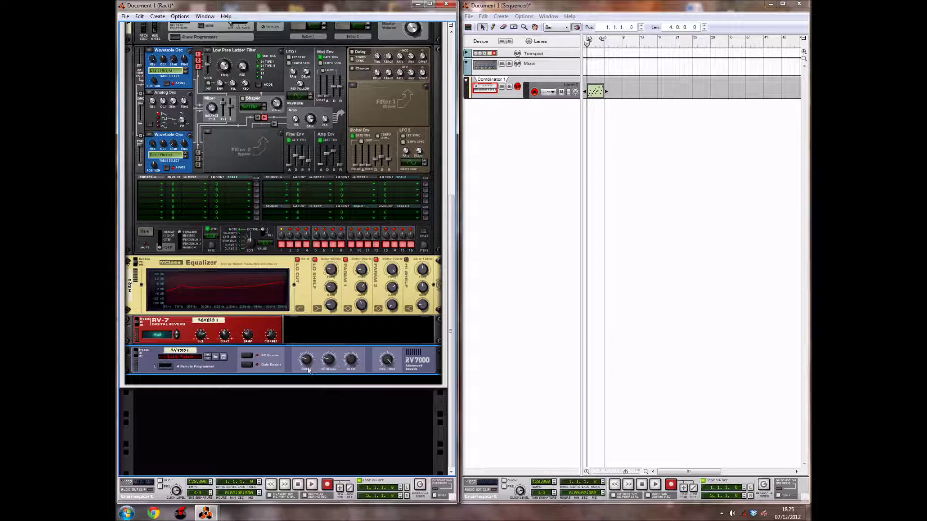
{"action": "mouse_move", "coordinate": [327, 365]}
{"action": "left_click", "coordinate": [386, 370]}
{"action": "left_click_drag", "start_coordinate": [378, 371], "coordinate": [373, 389]}
{"action": "left_click", "coordinate": [371, 403]}
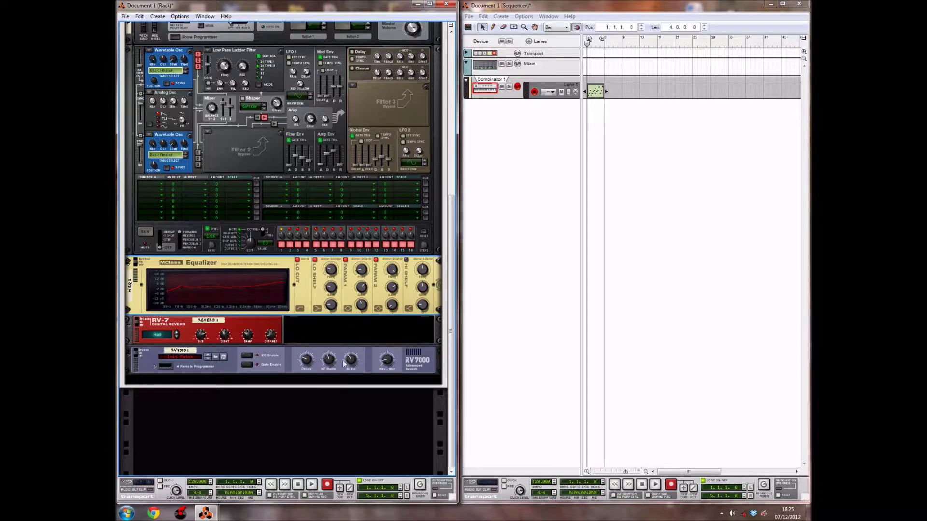
{"action": "scroll", "coordinate": [254, 239], "scroll_direction": "up", "scroll_amount": 3}
{"action": "scroll", "coordinate": [251, 233], "scroll_direction": "up", "scroll_amount": 2}
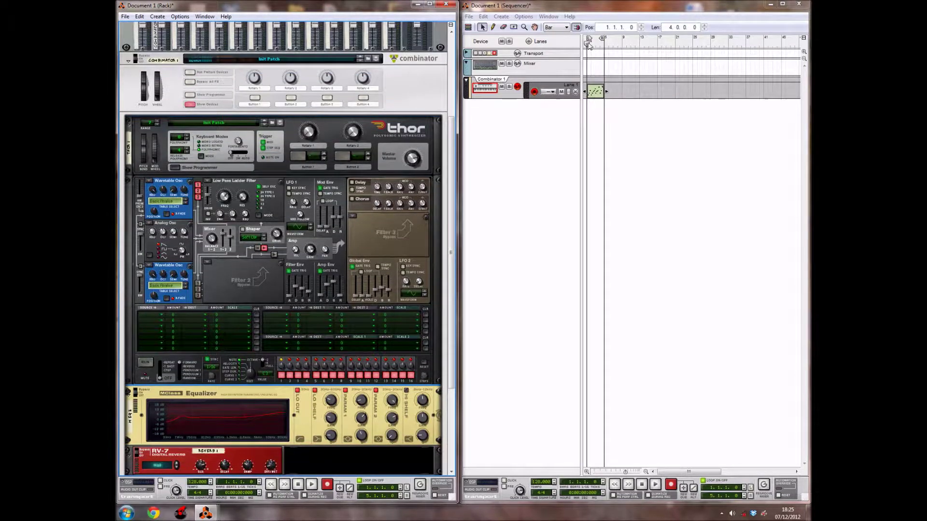
- Open Combinator 1's MIDI clip in the note editor, play it zoomed in horizontally, then stop
{"action": "double_click", "coordinate": [596, 90]}
{"action": "key", "text": "space"}
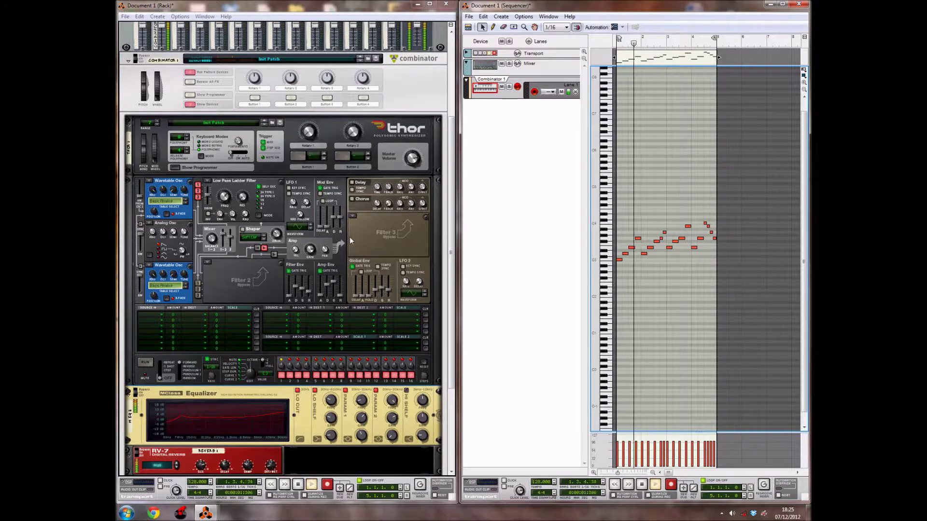
{"action": "scroll", "coordinate": [259, 173], "scroll_direction": "up", "scroll_amount": 2}
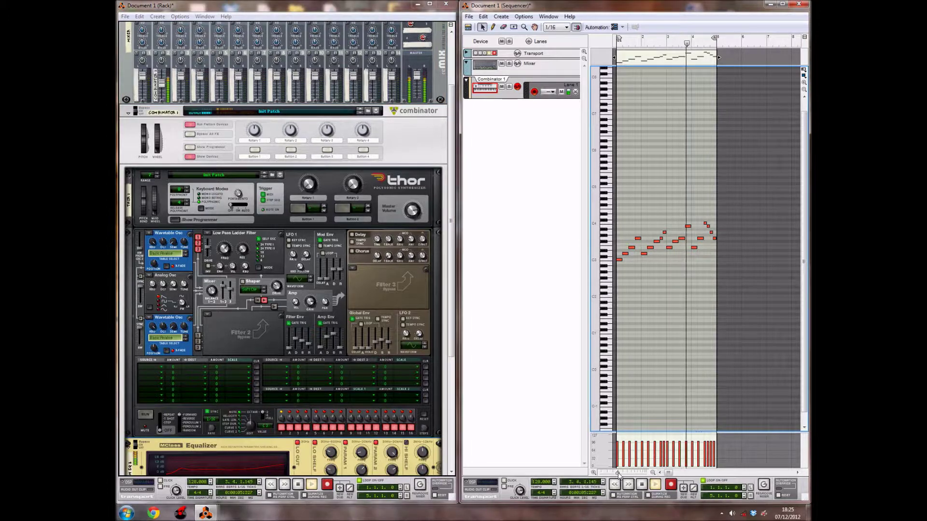
{"action": "left_click_drag", "start_coordinate": [674, 473], "coordinate": [666, 473]}
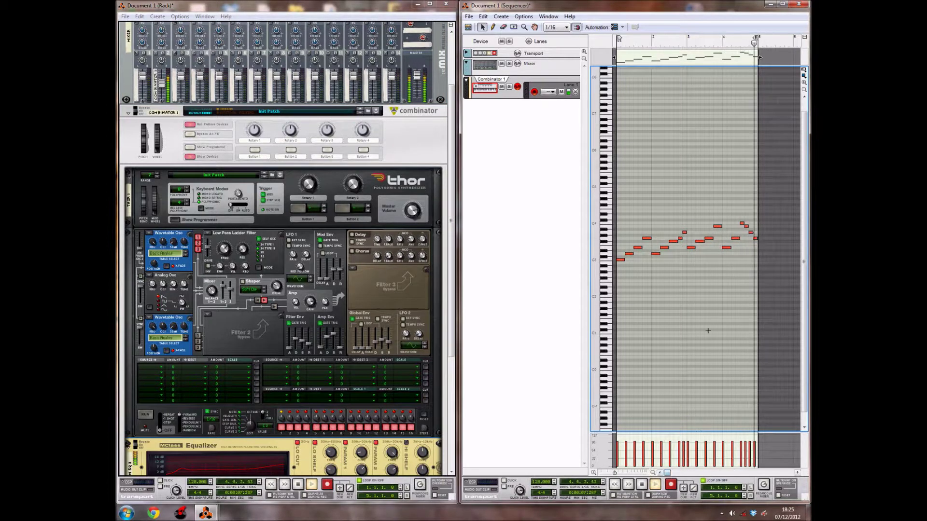
{"action": "left_click", "coordinate": [655, 473]}
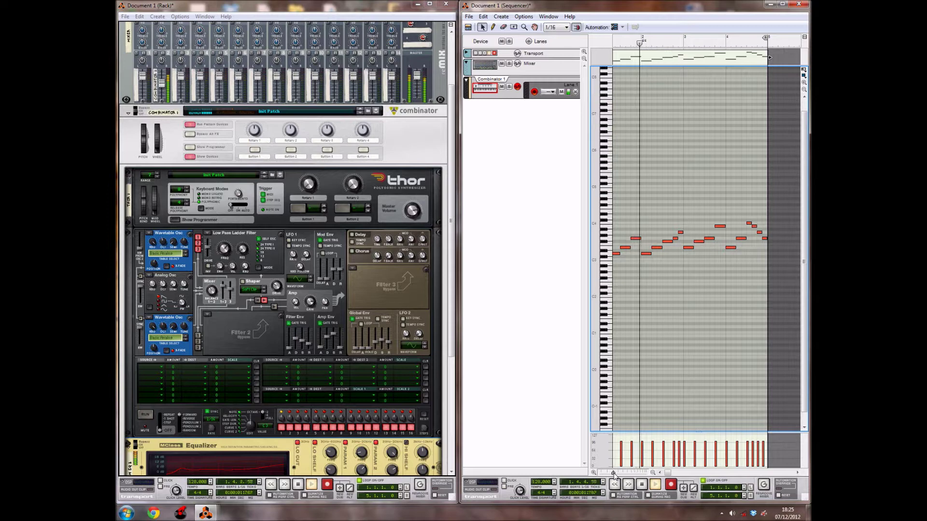
{"action": "left_click", "coordinate": [655, 473]}
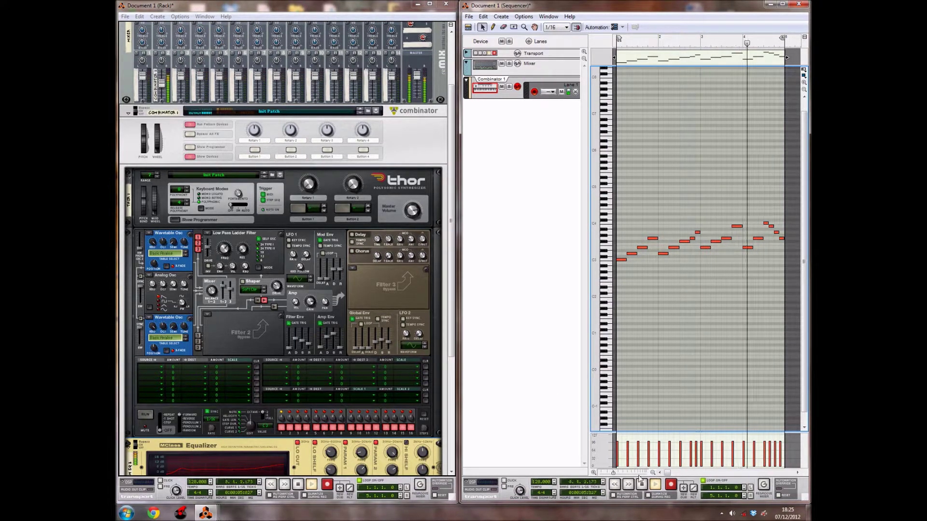
{"action": "left_click", "coordinate": [642, 485]}
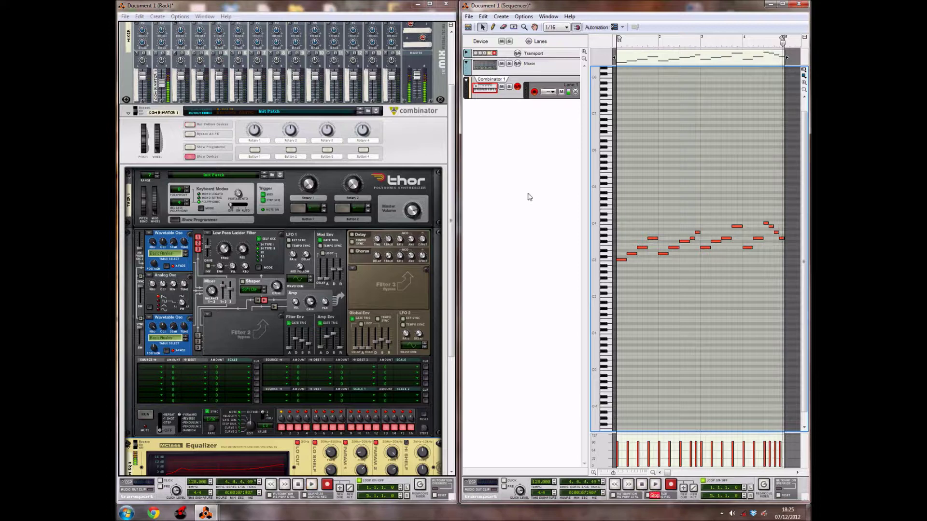